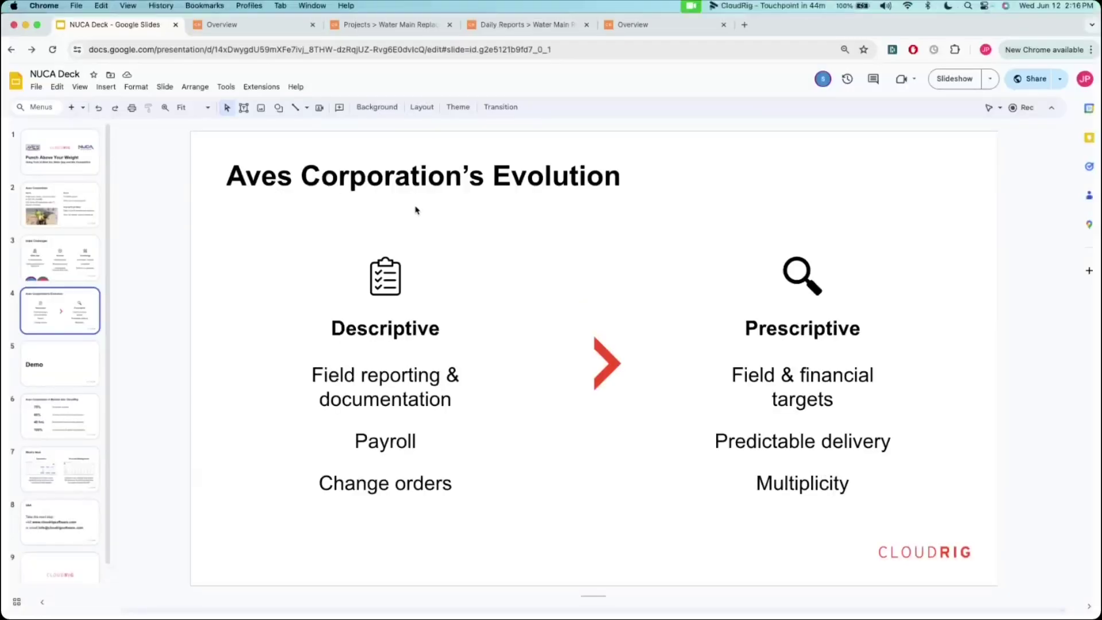
Switch to the CloudRig Overview dashboard showing $639,898 this month against a $2,354,129 forecast
left_click(256, 27)
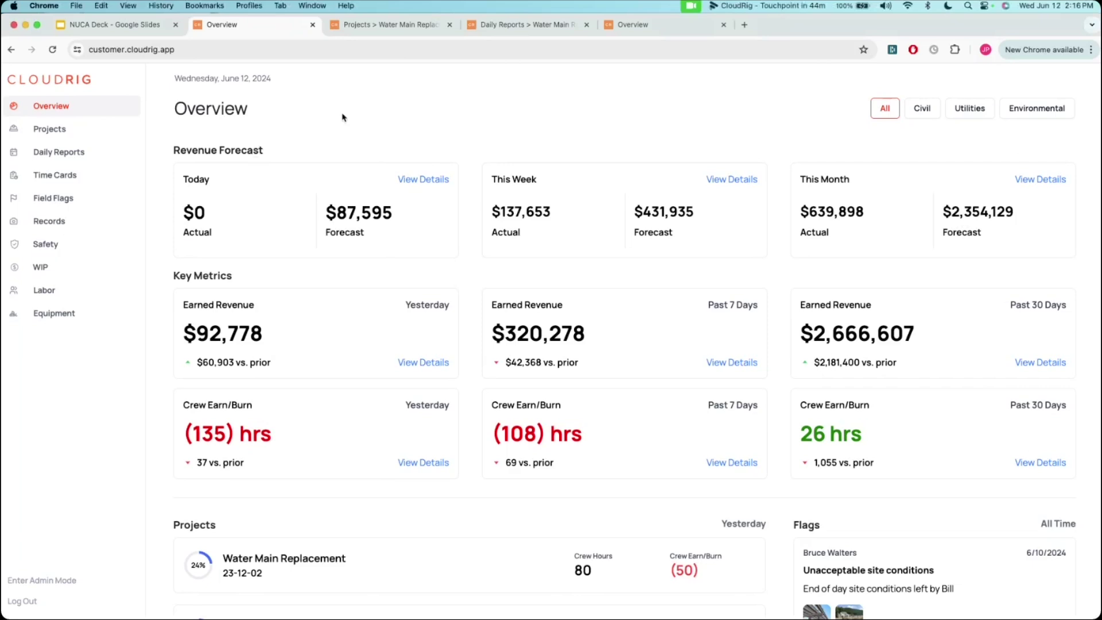
scroll(341, 117, "up", 5)
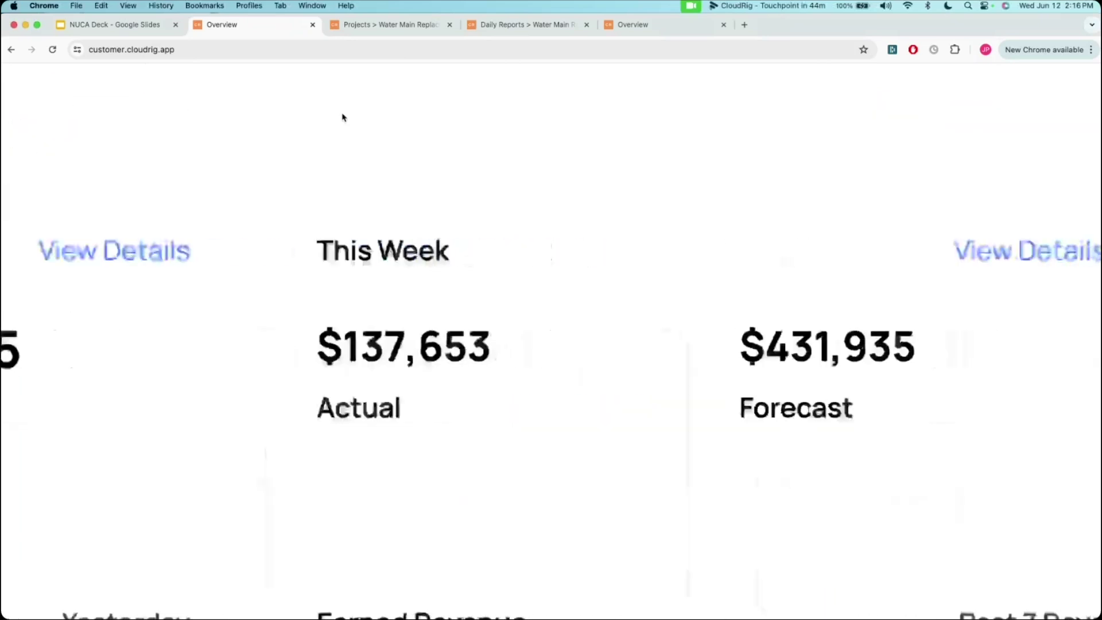
scroll(342, 117, "right", 10)
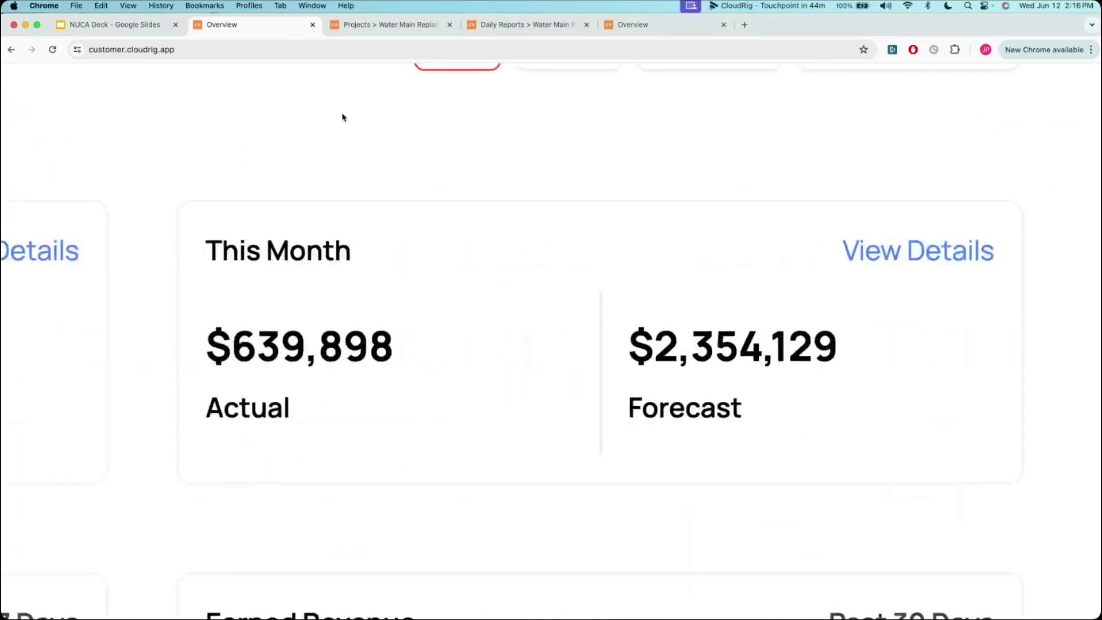
scroll(342, 117, "down", 2)
scroll(342, 117, "down", 3)
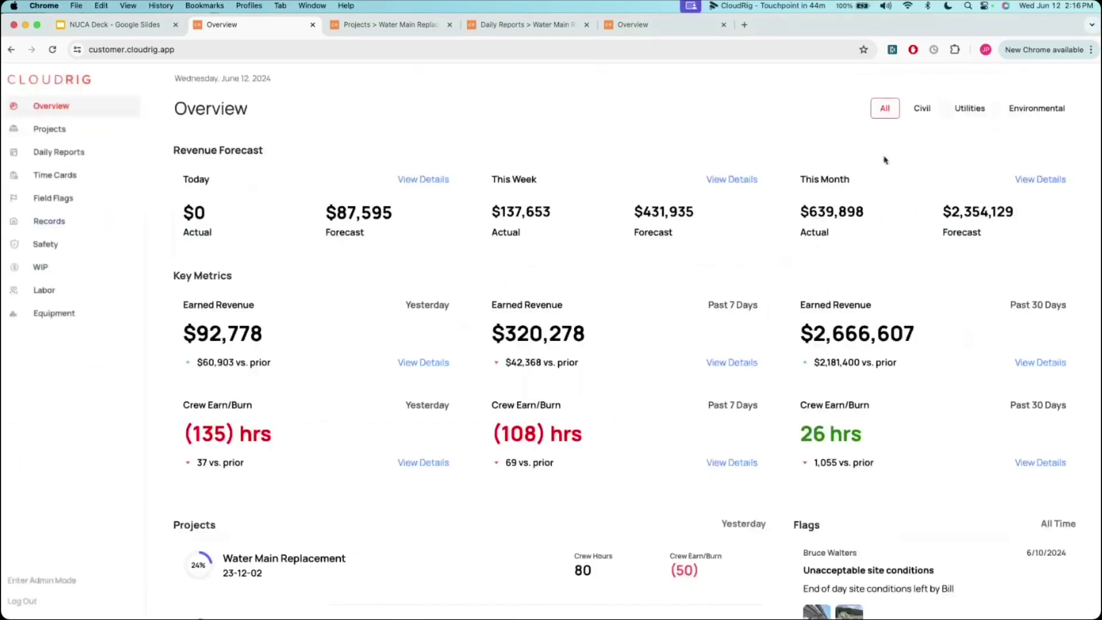
left_click(1040, 180)
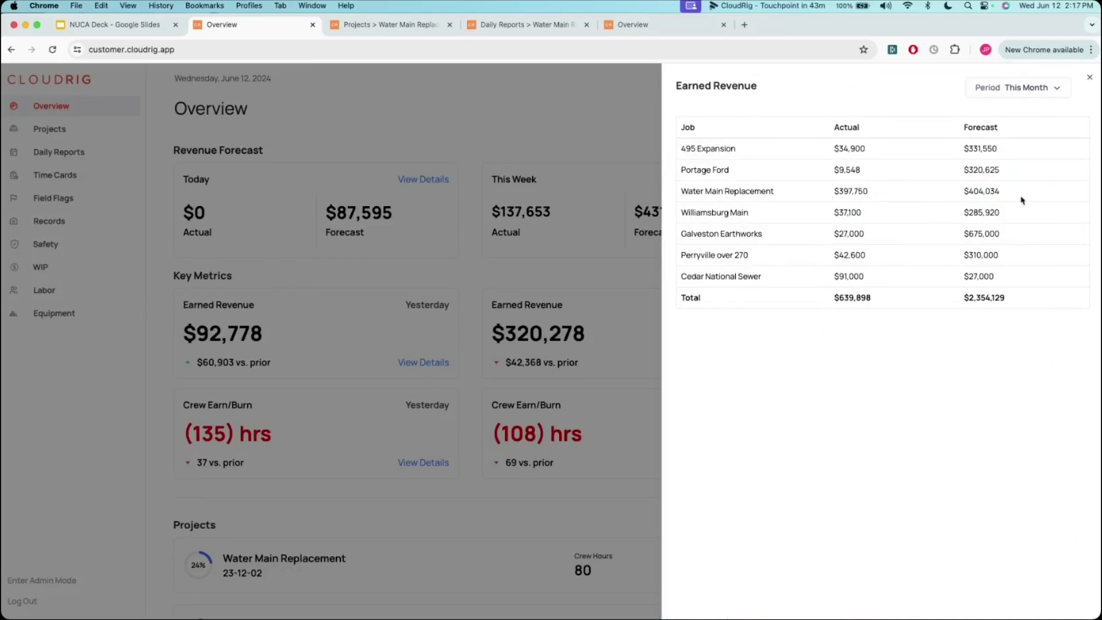
left_click(1091, 78)
scroll(468, 268, "down", 5)
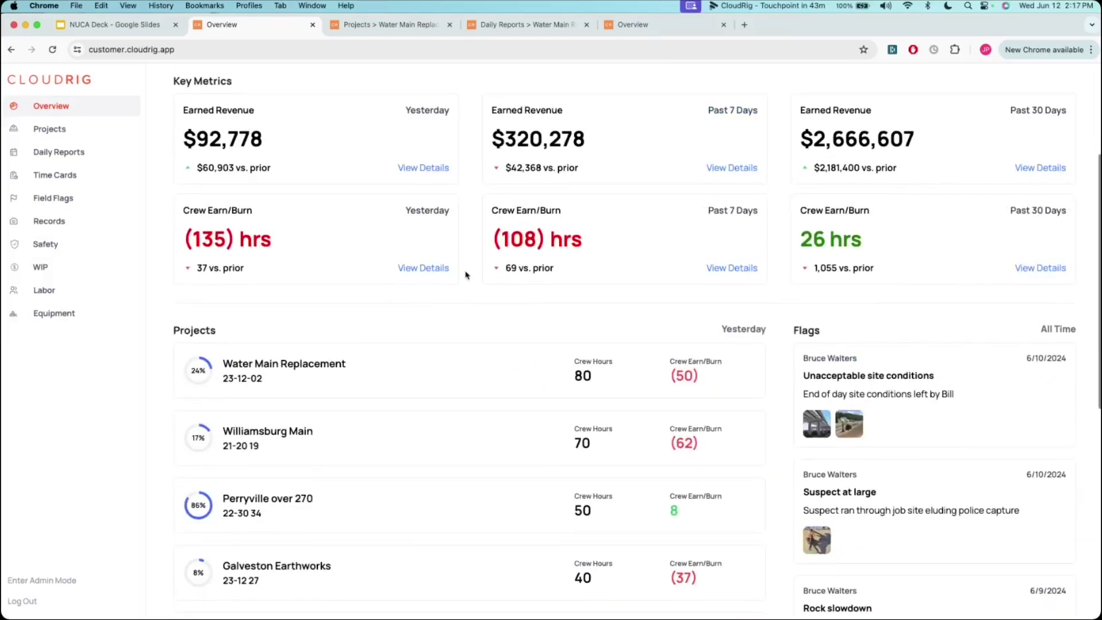
Show the Water Main Replacement (23-12-02) lookahead for the week of 6/9/24
left_click(405, 376)
left_click(336, 128)
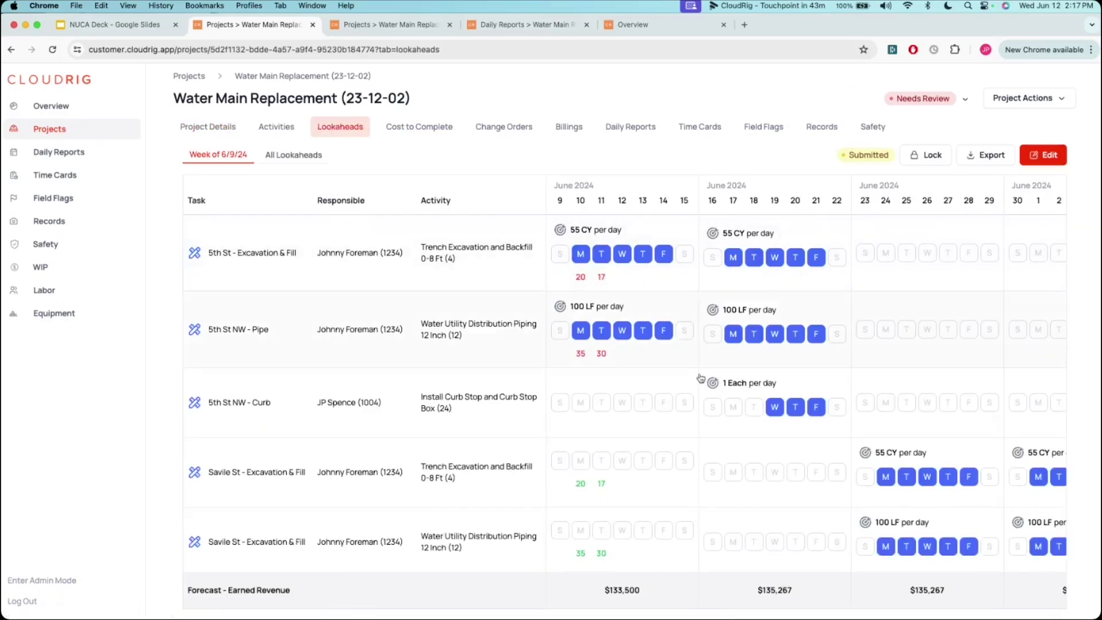
scroll(700, 378, "right", 5)
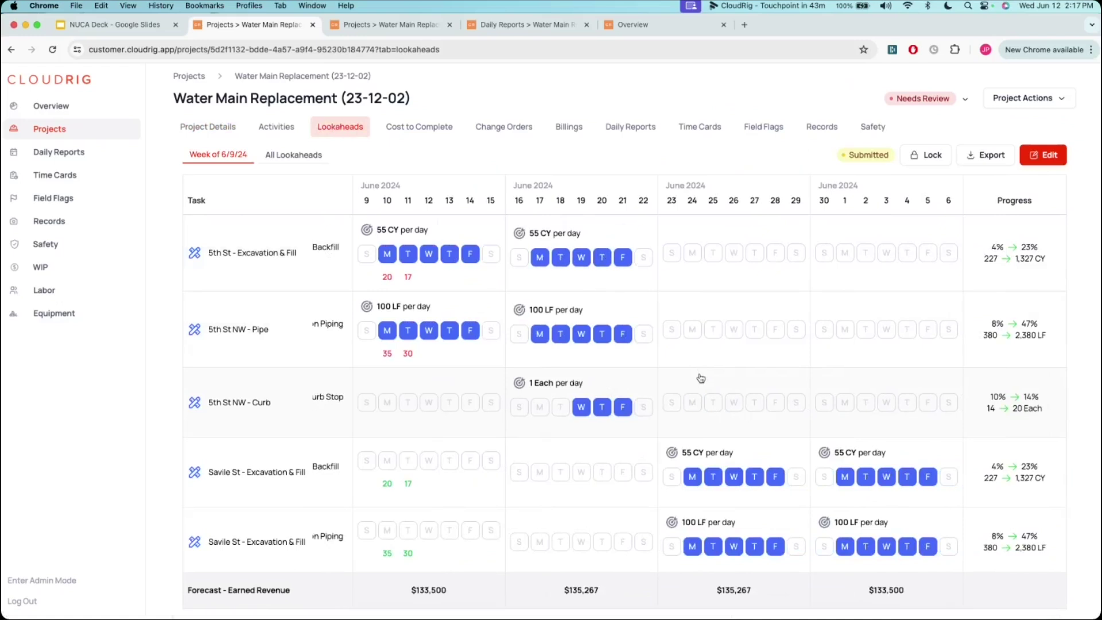
scroll(701, 377, "left", 5)
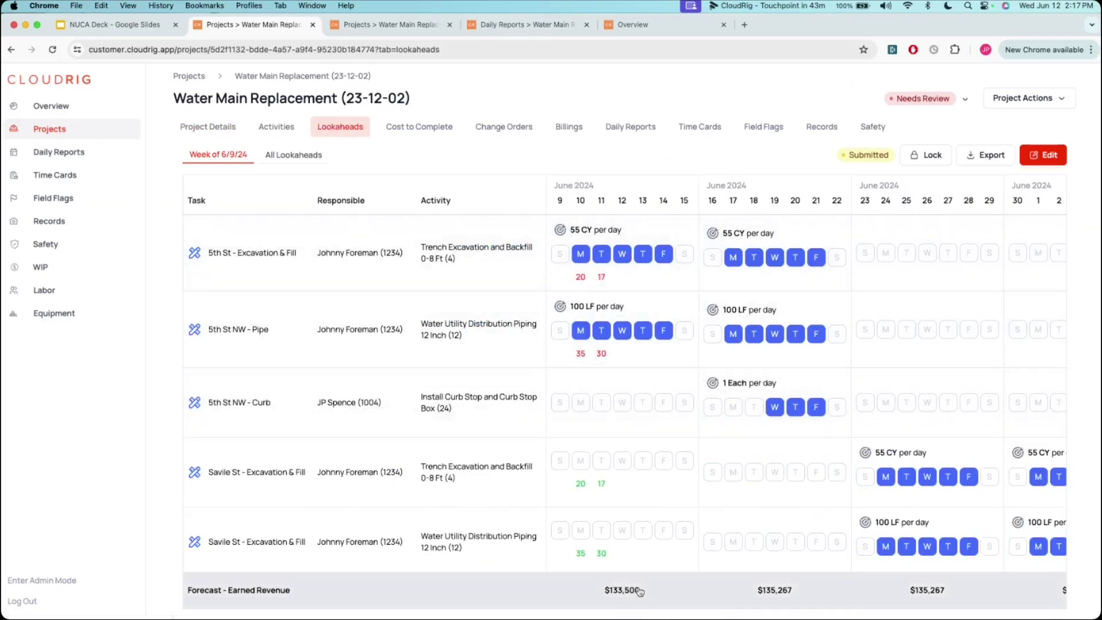
Change the 5th St NW - Pipe daily goal to 100 and save the lookahead
left_click(1044, 156)
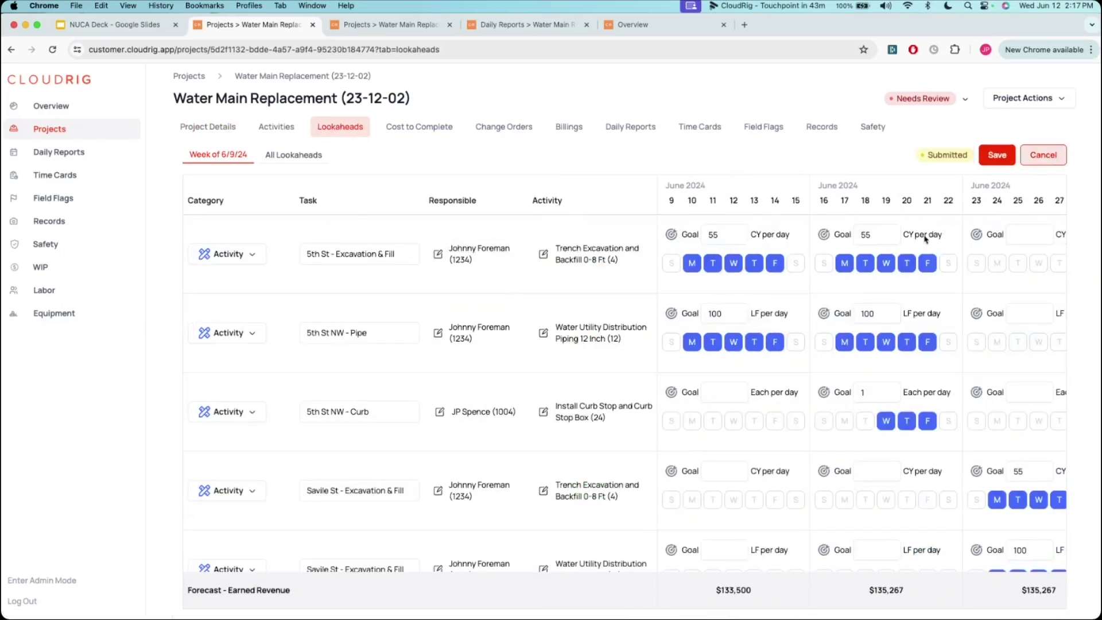
double_click(713, 313)
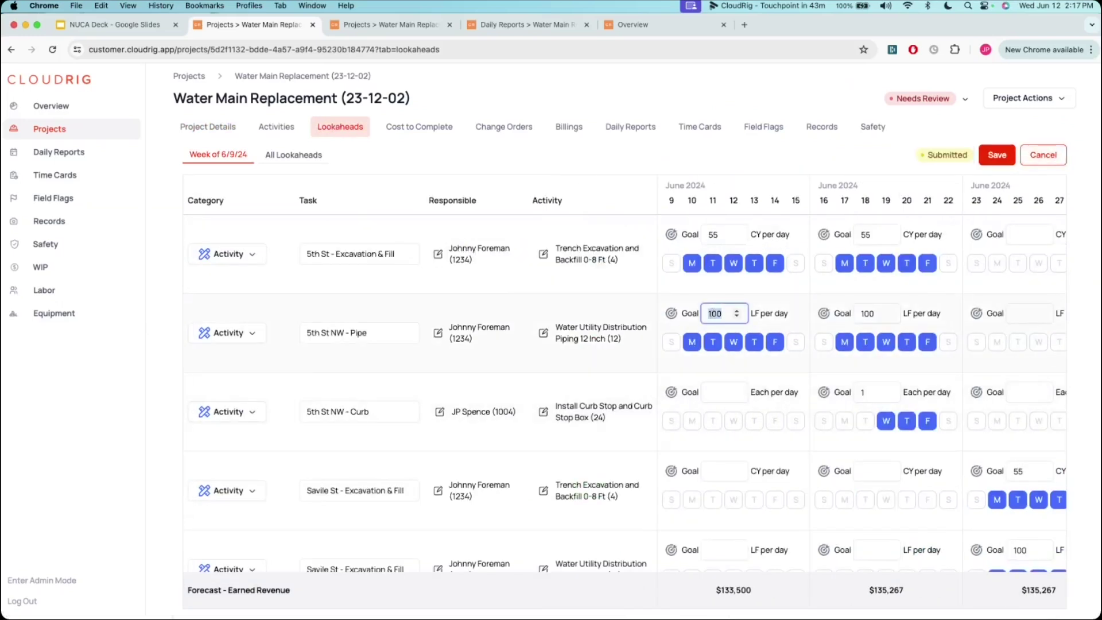
key("BackSpace")
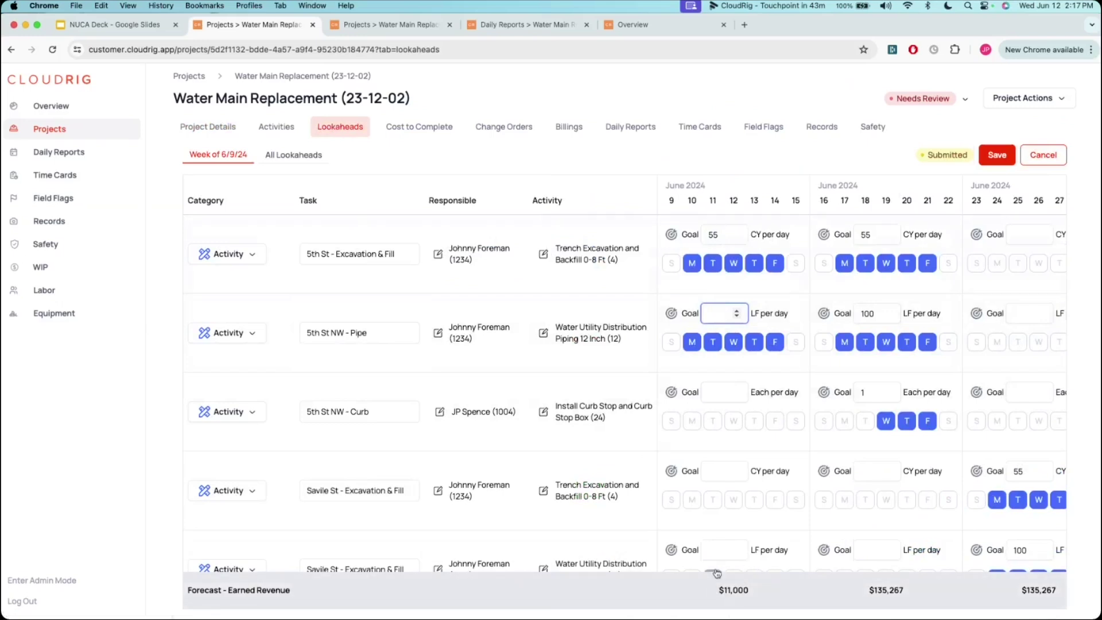
type("100")
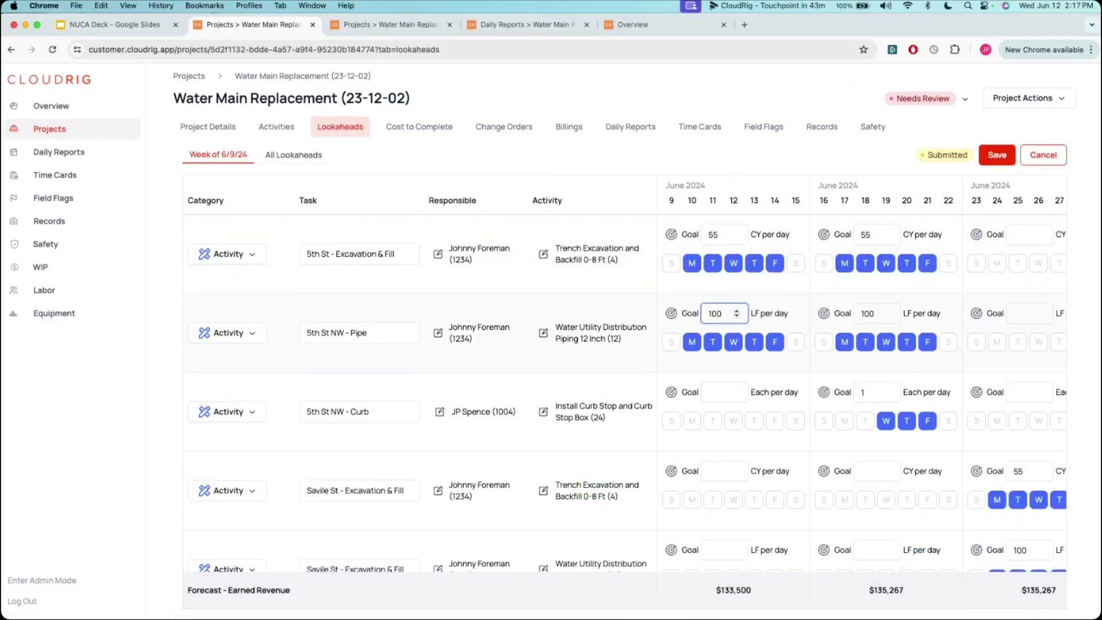
left_click(992, 156)
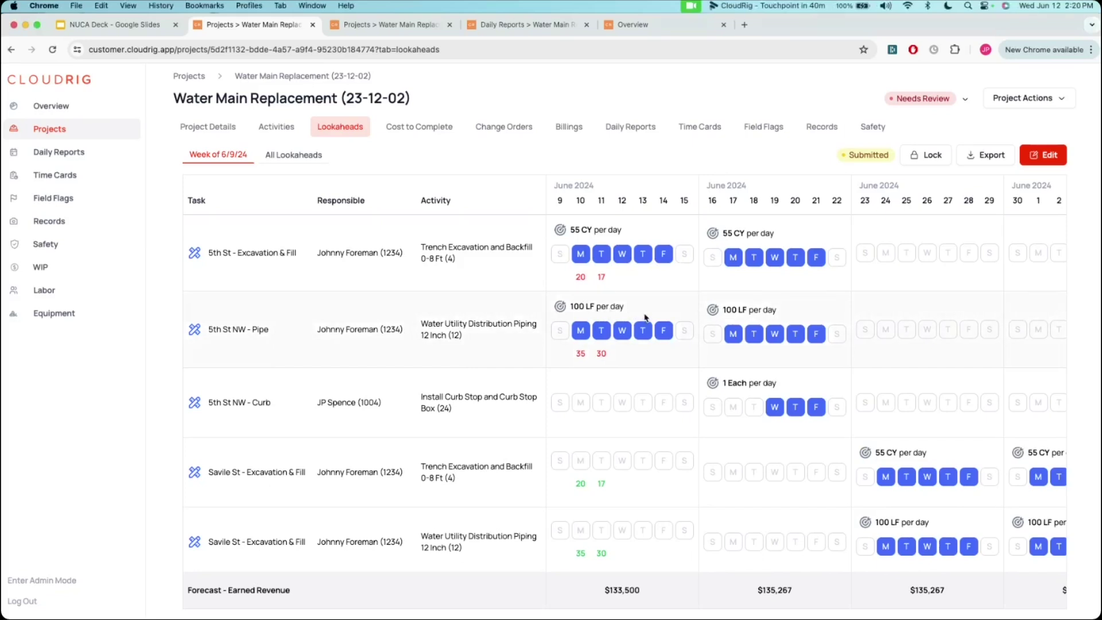
Open the details of the Water Utility Distribution Piping 12 Inch activity
left_click(644, 317)
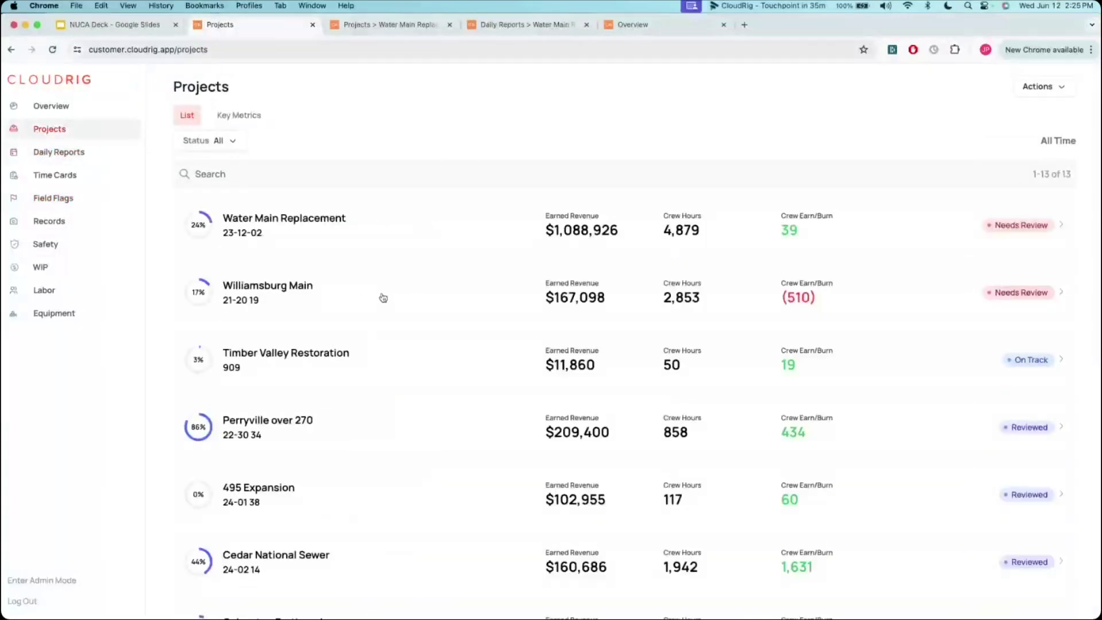
Open the Water Main Replacement daily report for 6/7/2024 with its Hit rock flag
left_click(313, 232)
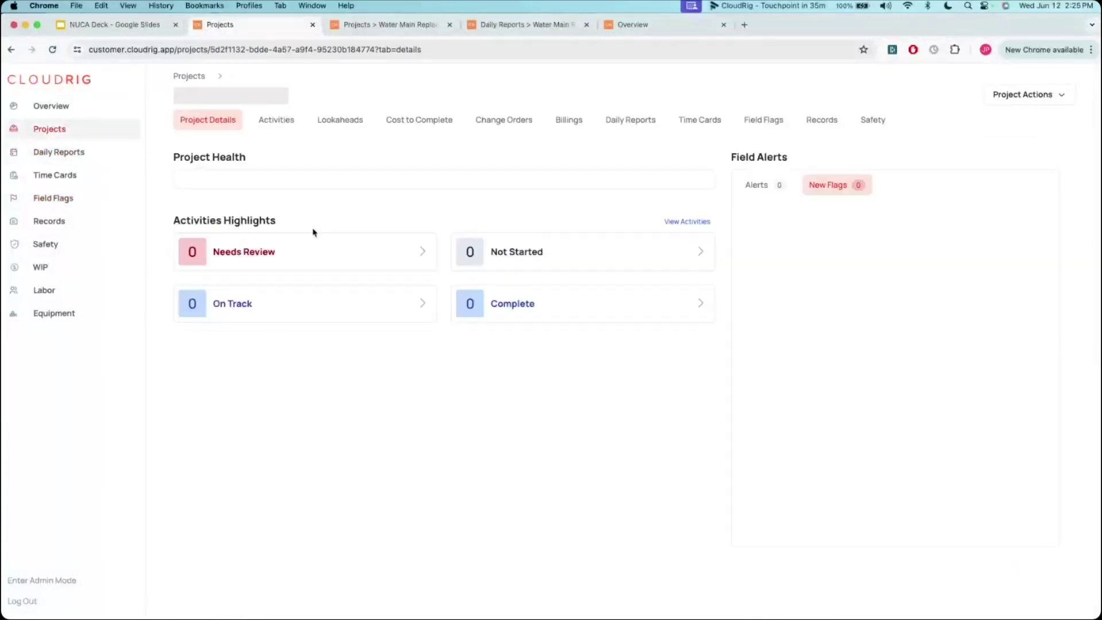
left_click(615, 130)
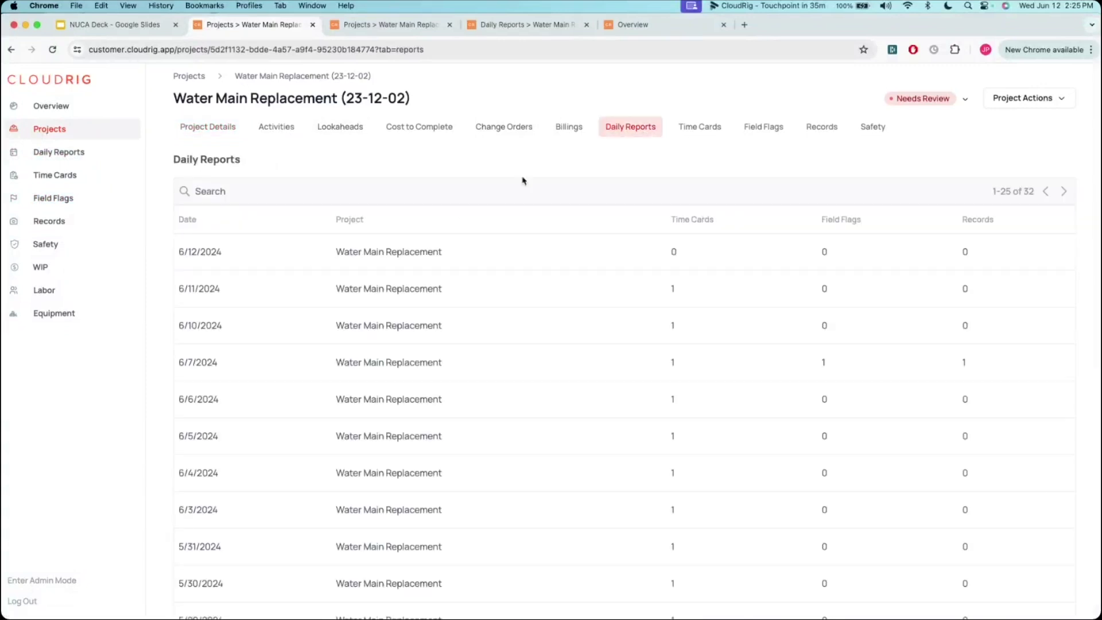
left_click(274, 365)
scroll(522, 428, "down", 3)
Enlarge the flag photo, switch Hit rock to Change Order, revert to Resolved, and close it
left_click(343, 402)
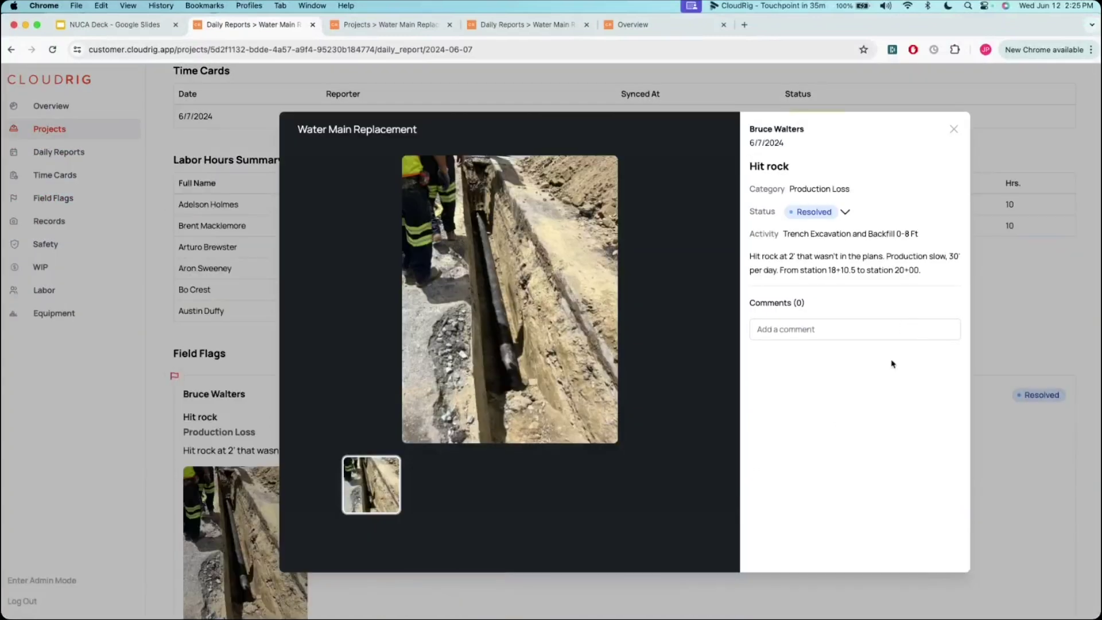
left_click(842, 212)
left_click(772, 267)
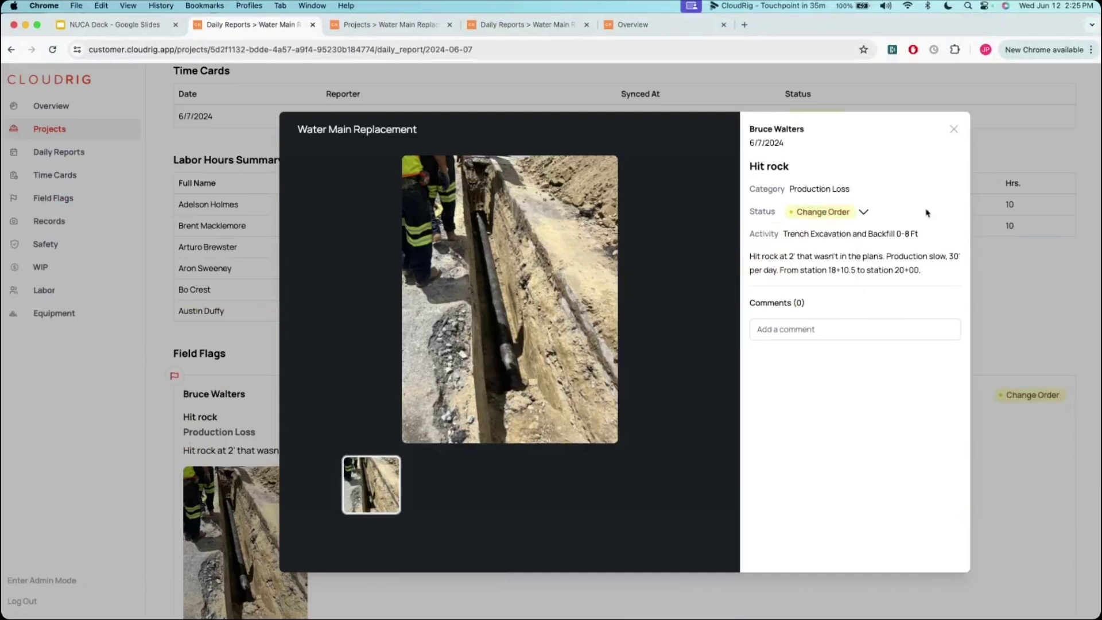
left_click(828, 217)
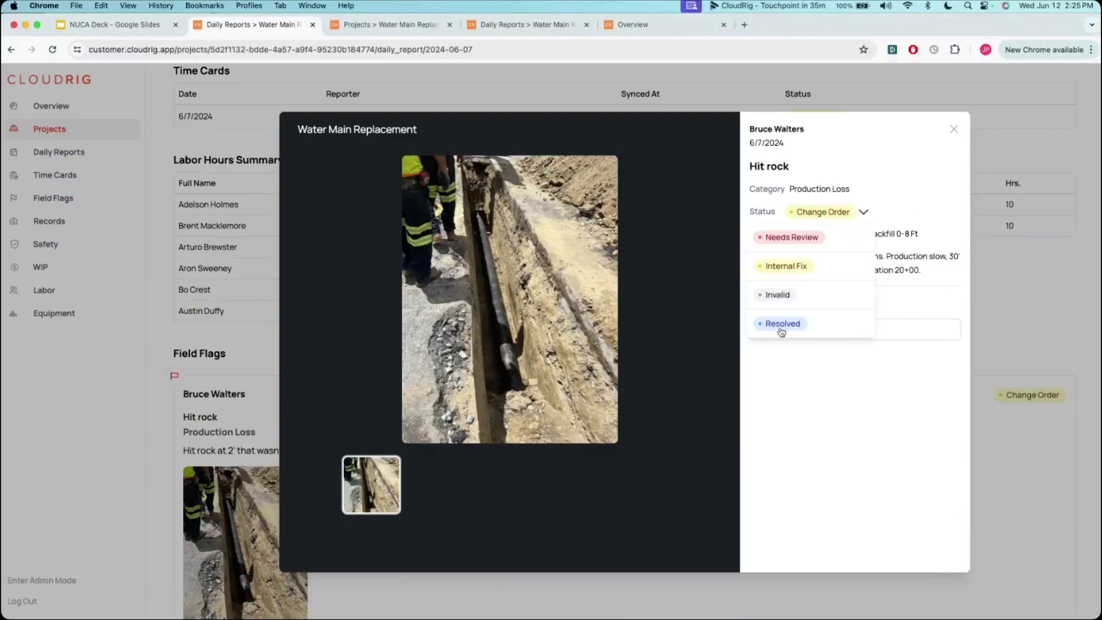
left_click(780, 324)
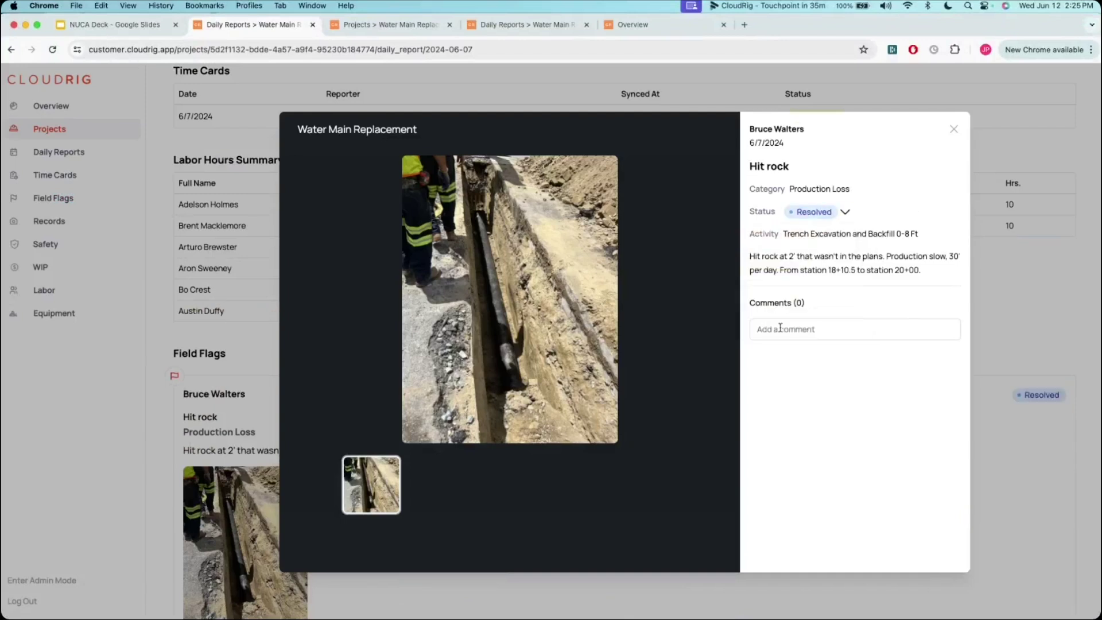
left_click(955, 130)
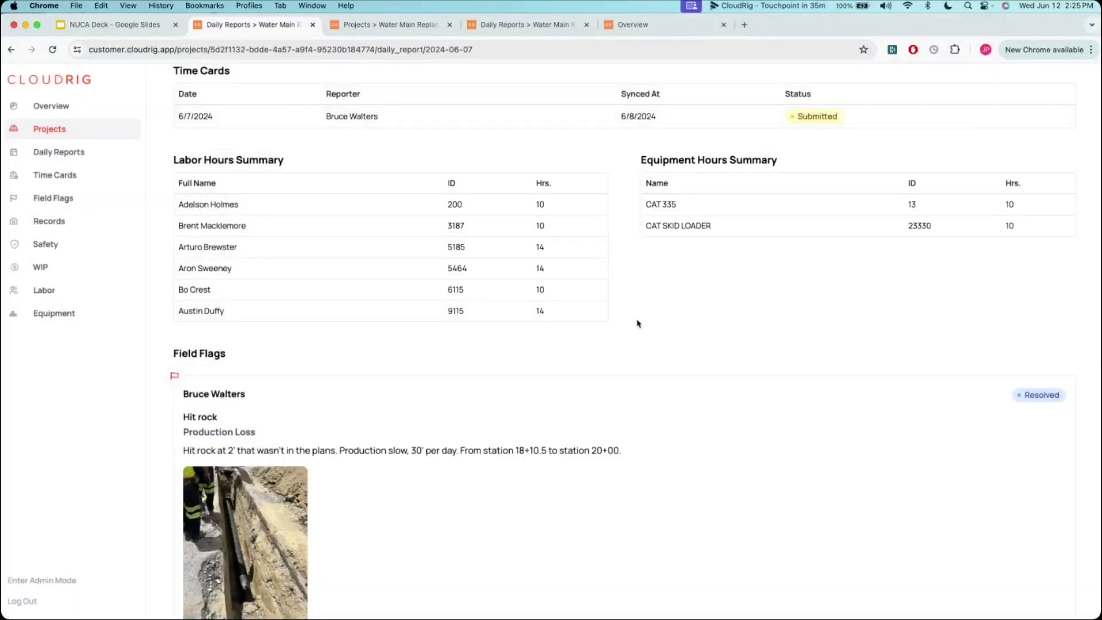
scroll(634, 324, "down", 7)
scroll(633, 326, "up", 3)
scroll(634, 326, "up", 2)
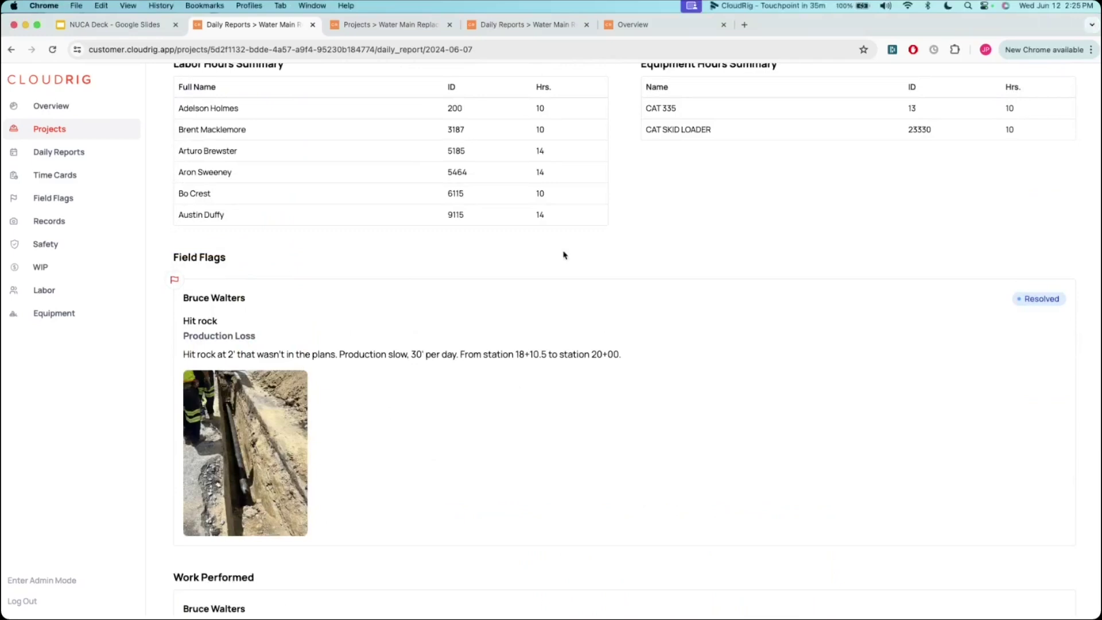
scroll(563, 255, "up", 5)
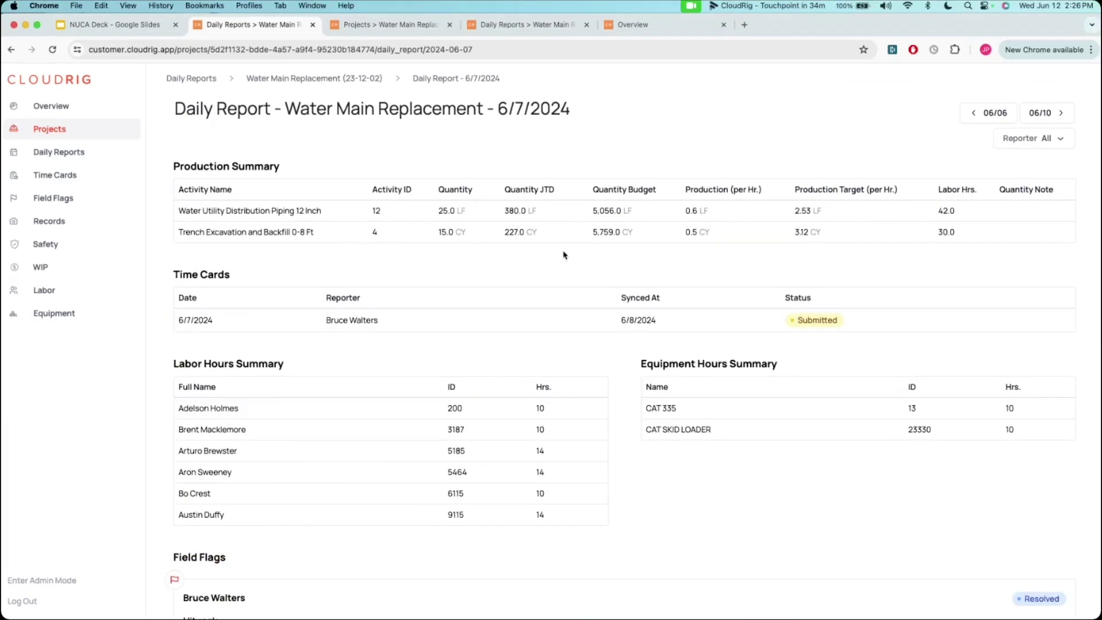
Open the Water Main Replacement project's activities table
left_click(338, 78)
left_click(280, 126)
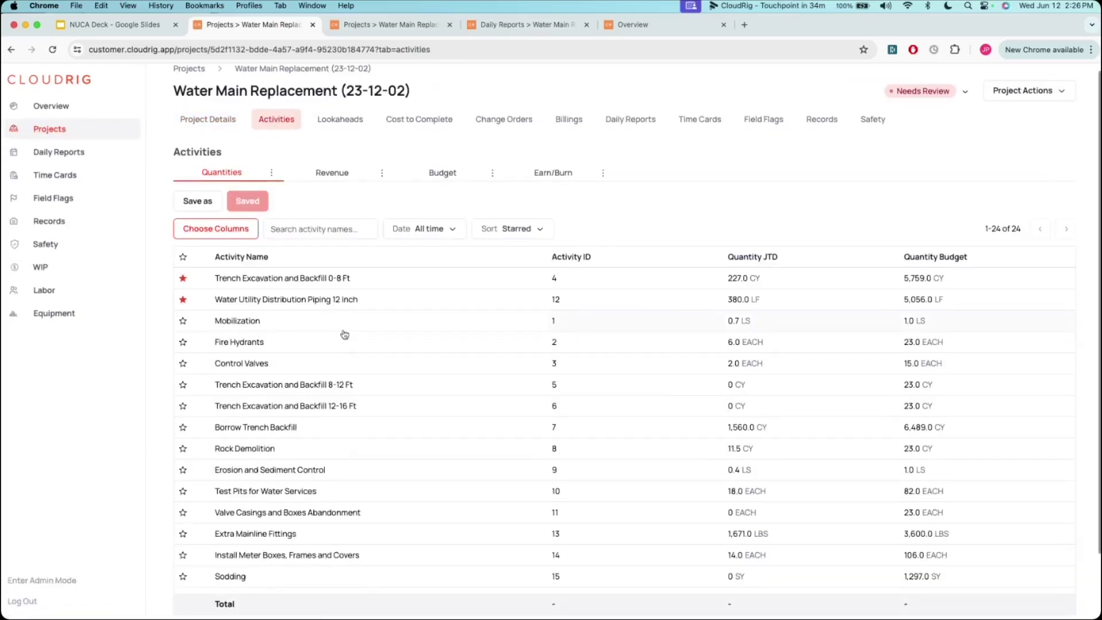
scroll(344, 335, "down", 3)
scroll(344, 335, "up", 1)
scroll(344, 334, "down", 1)
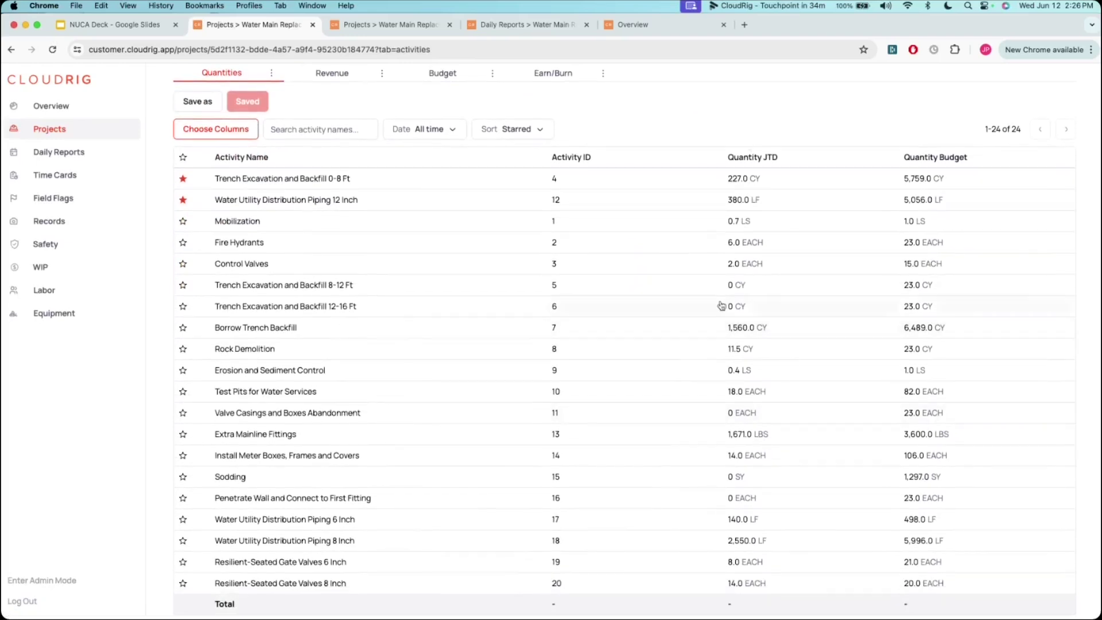
Switch the activities through the Budget, Earn/Burn and Revenue views
left_click(435, 78)
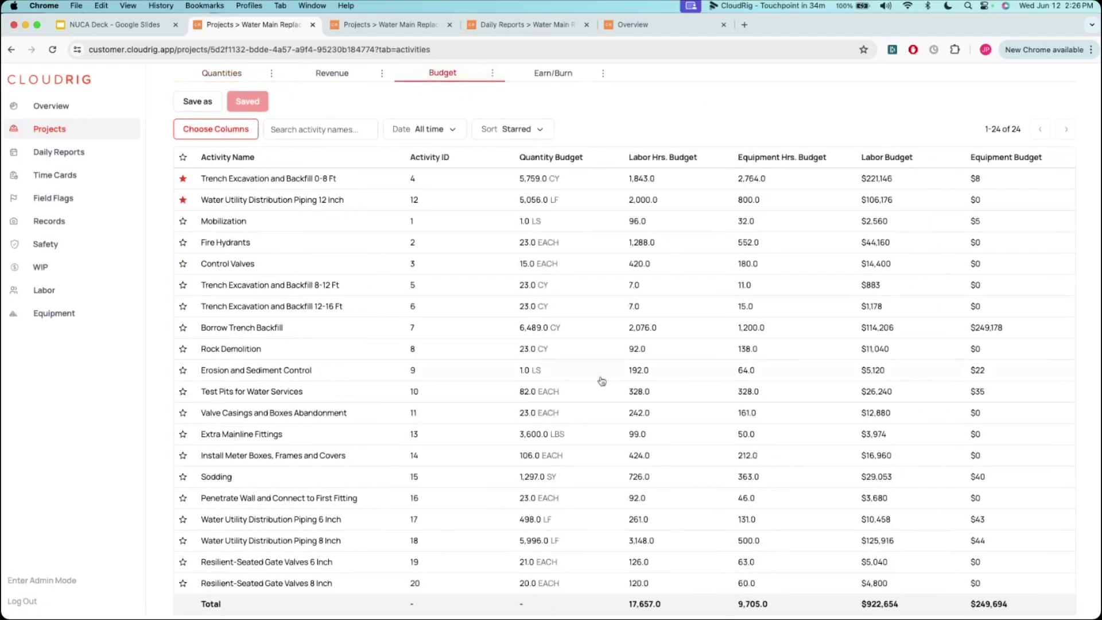
left_click(546, 78)
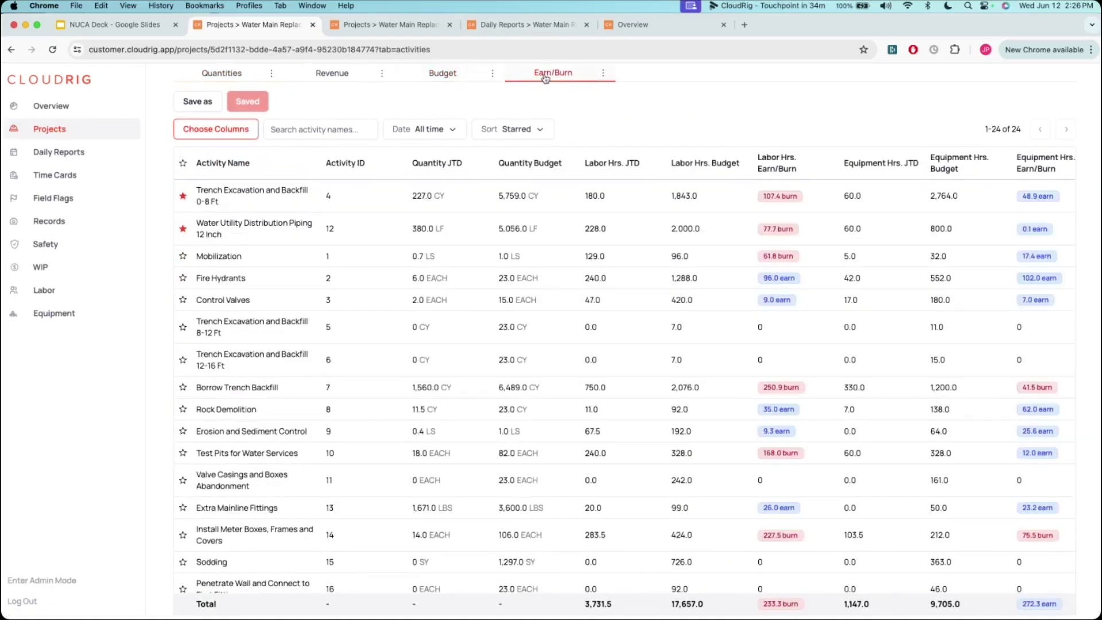
left_click(343, 75)
Filter the activities' revenue to June 1–30, 2024, then return to the Overview dashboard
left_click(453, 129)
left_click(415, 245)
left_click(597, 292)
left_click(486, 386)
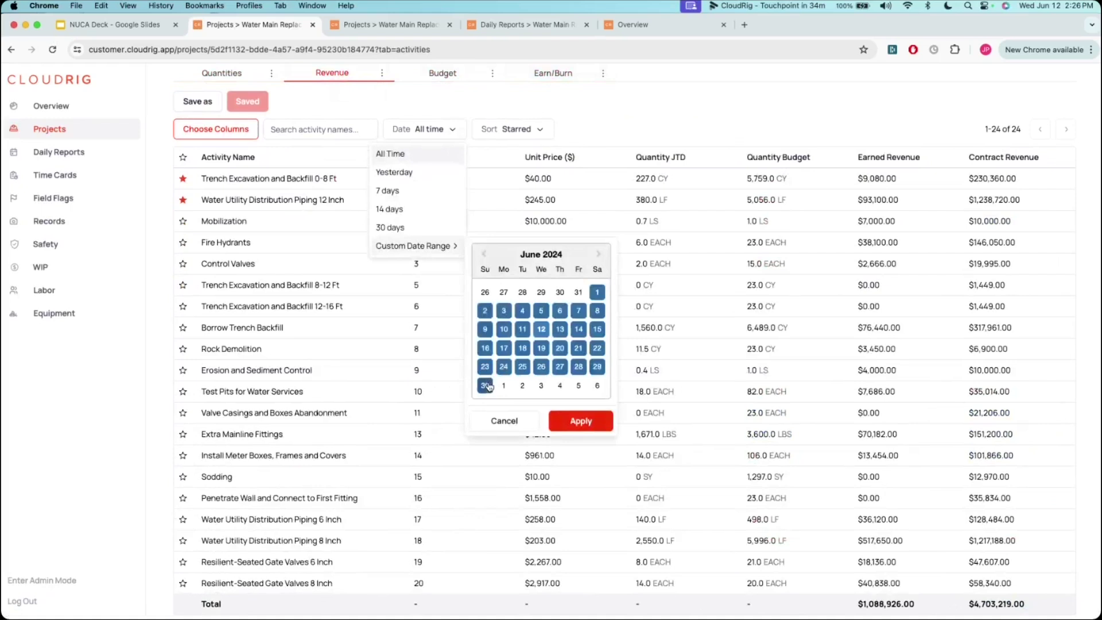
left_click(580, 420)
scroll(870, 480, "down", 3)
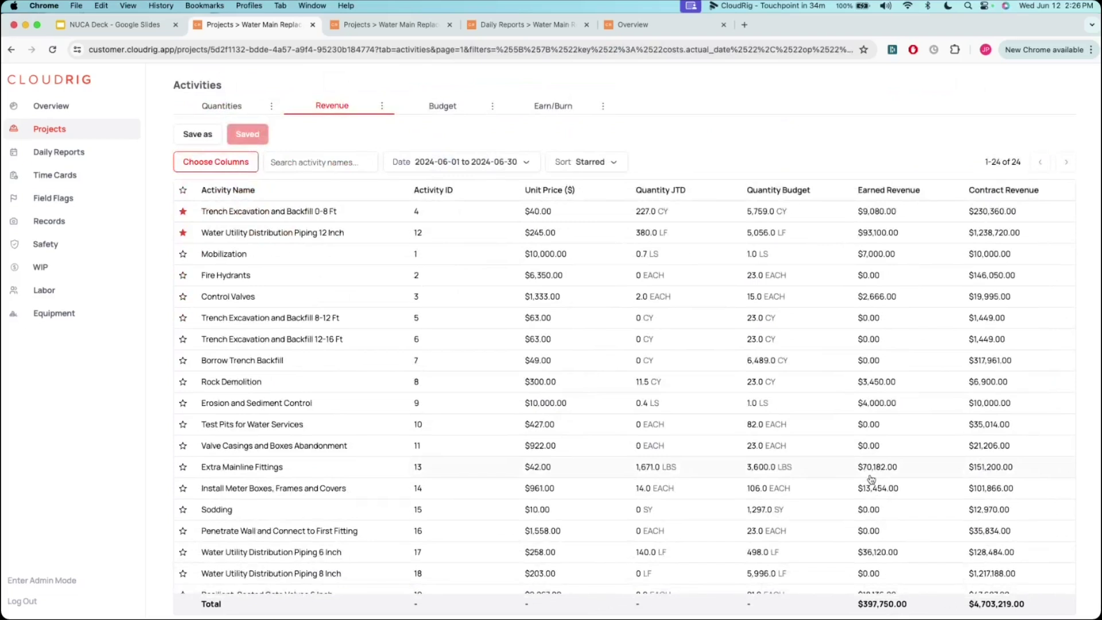
scroll(631, 312, "up", 3)
left_click(57, 106)
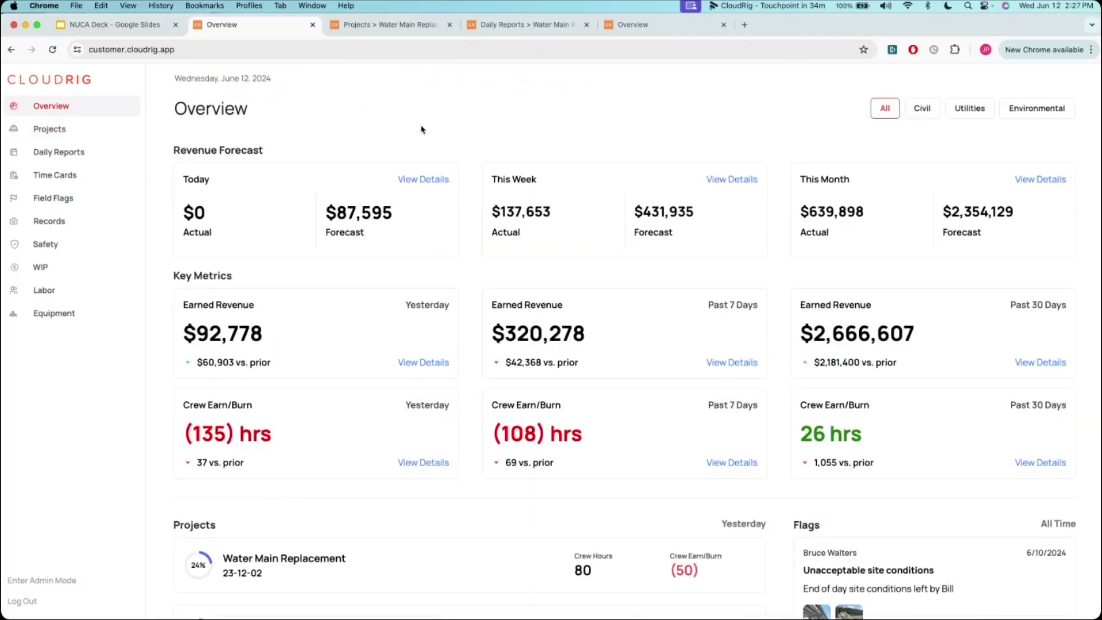
Scroll the Overview down to the Key Metrics cards and project list
scroll(420, 131, "down", 3)
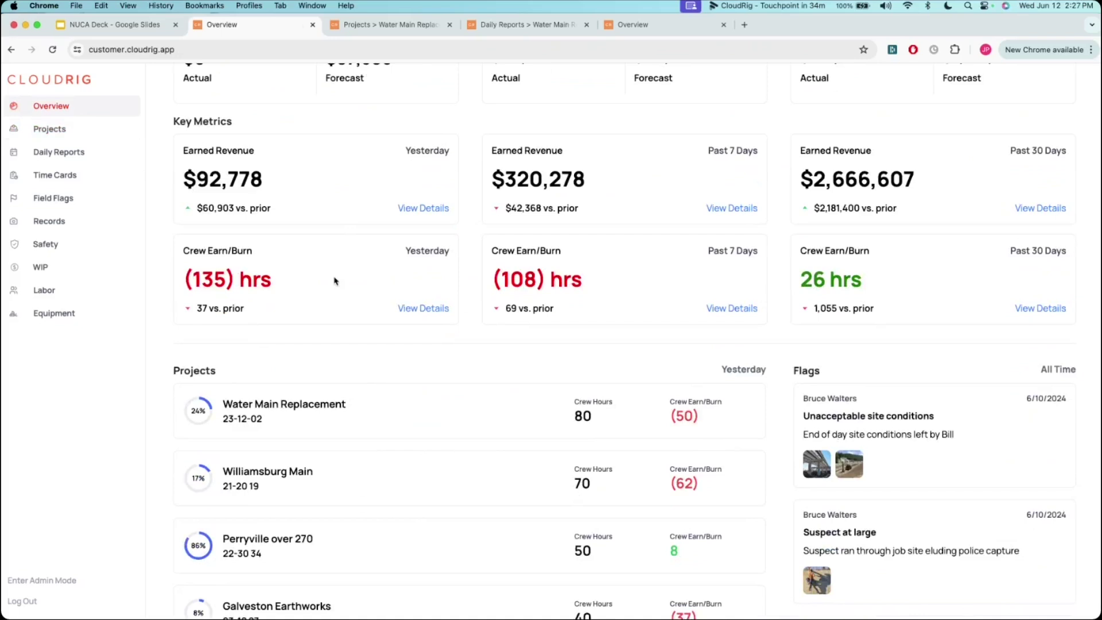
Open the Crew Earn/Burn Yesterday details, totaling (135) hours across projects
left_click(433, 309)
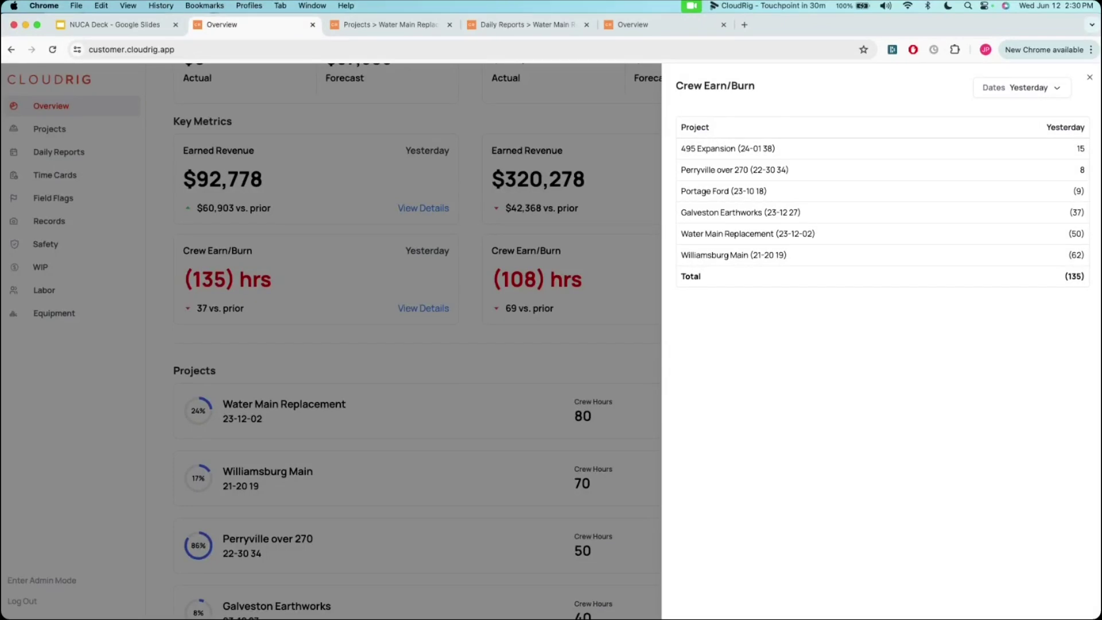
Move from the Water Main Replacement project page through Daily Reports to the other Overview dashboard
left_click(399, 28)
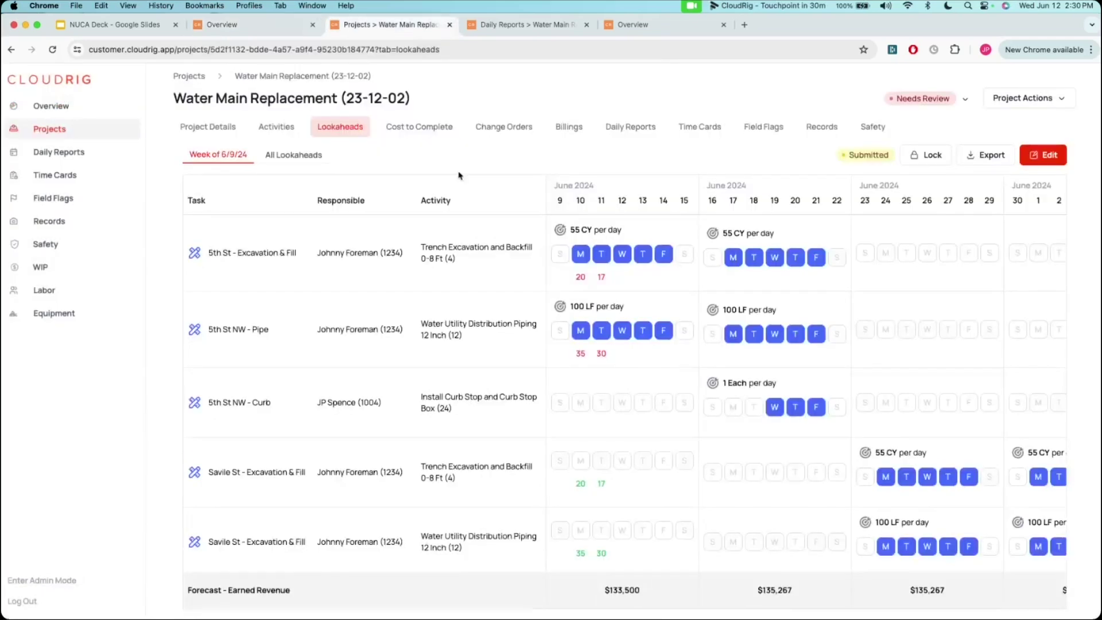
left_click(534, 28)
left_click(660, 26)
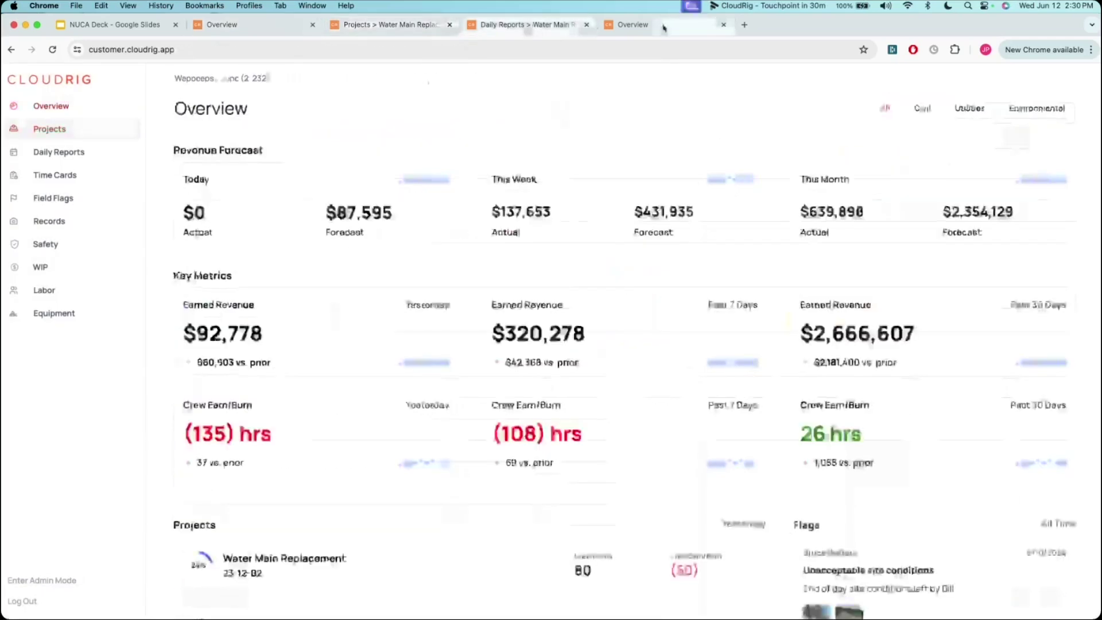